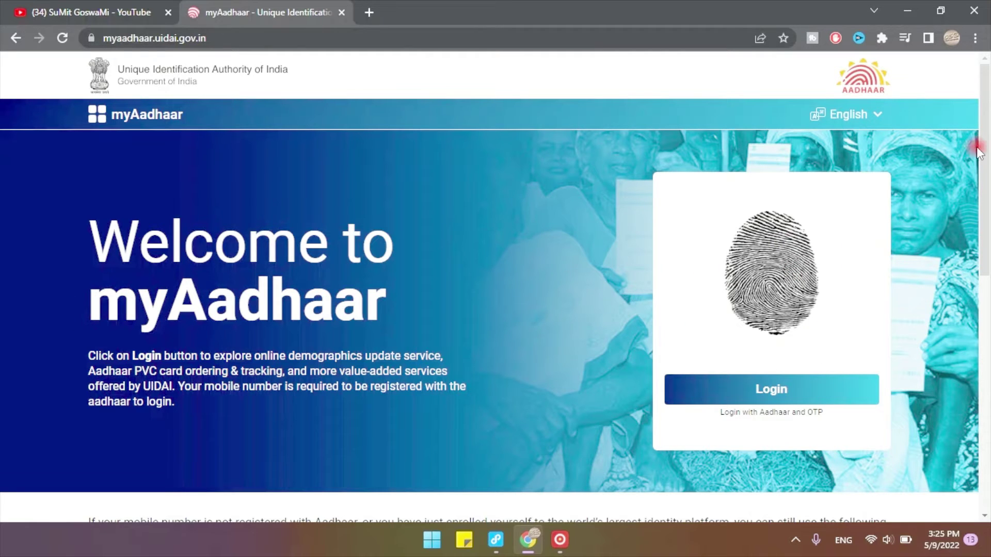
drag(986, 132, 976, 283)
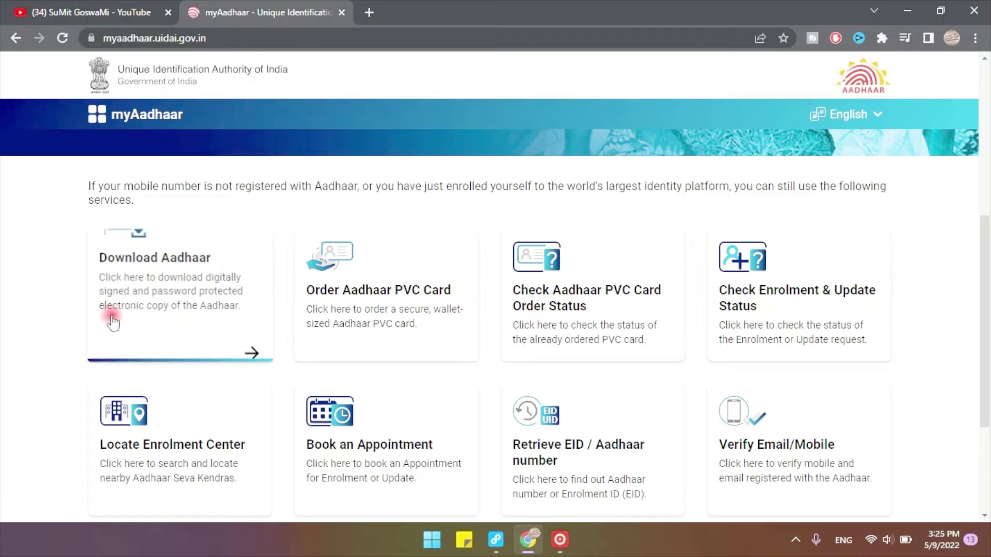
click(160, 250)
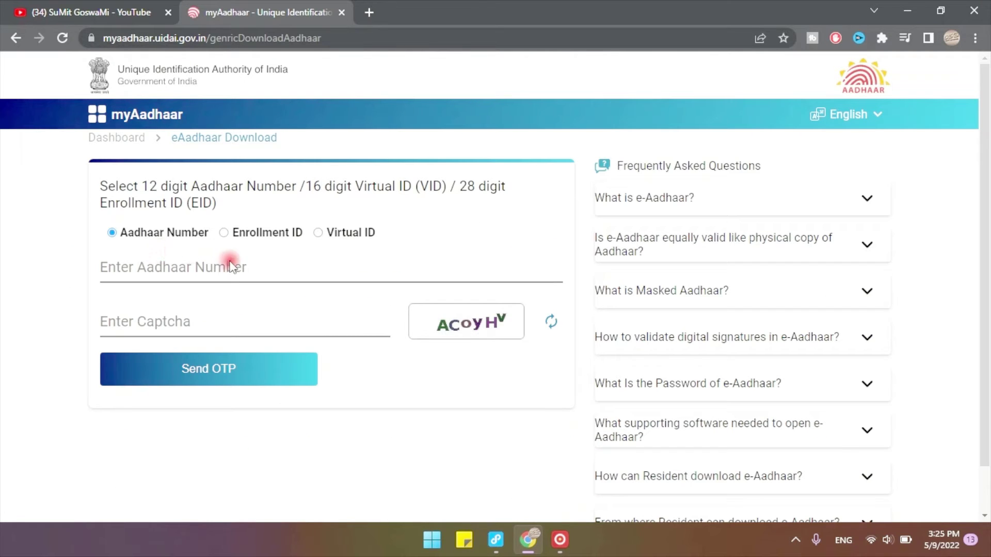
click(177, 267)
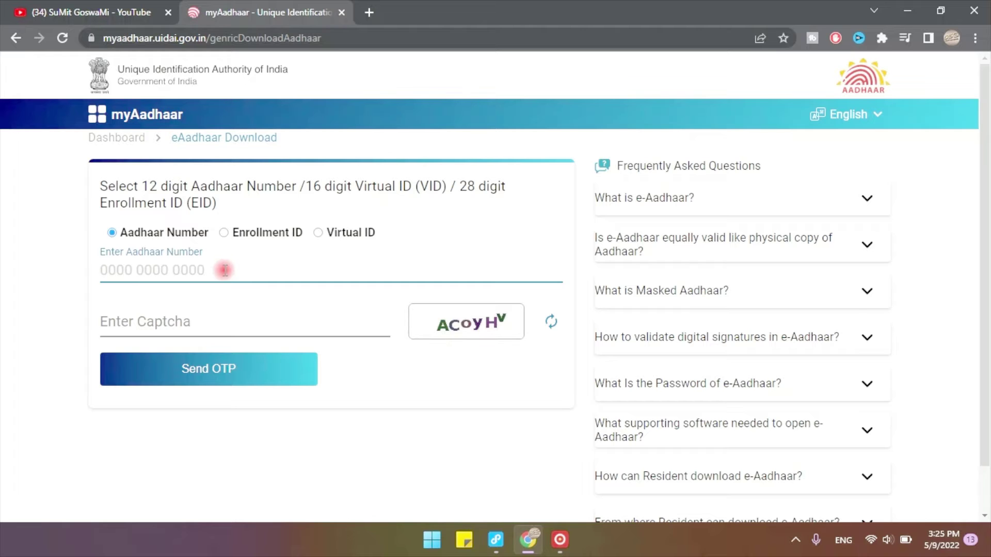
click(101, 138)
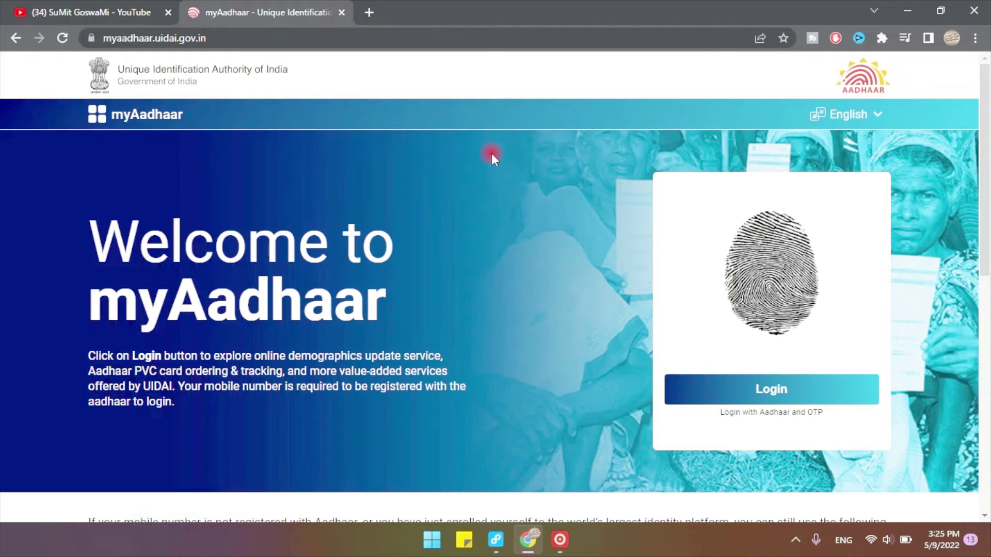
drag(987, 133, 987, 254)
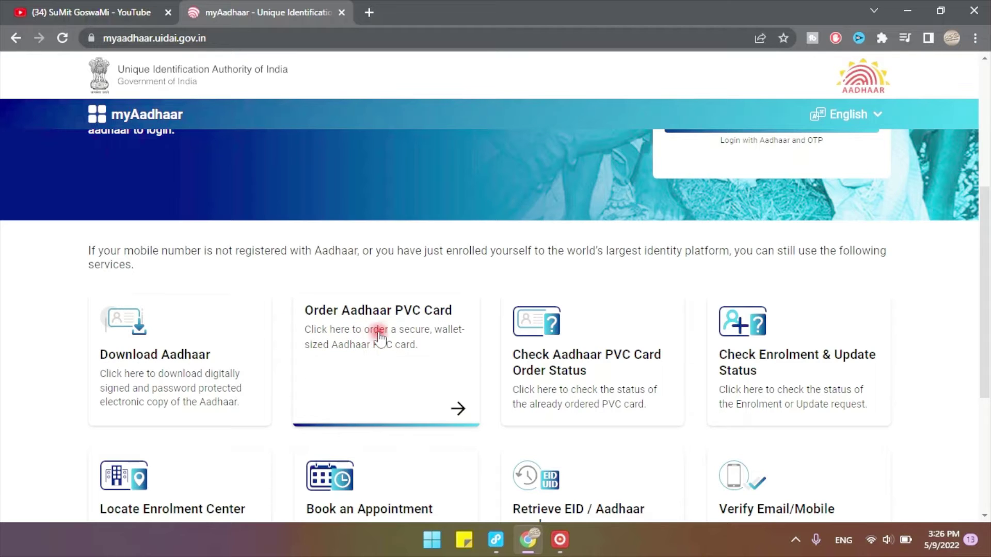
Open Order Aadhaar PVC Card and enter the 12-digit Aadhaar number and the captcha text
click(398, 332)
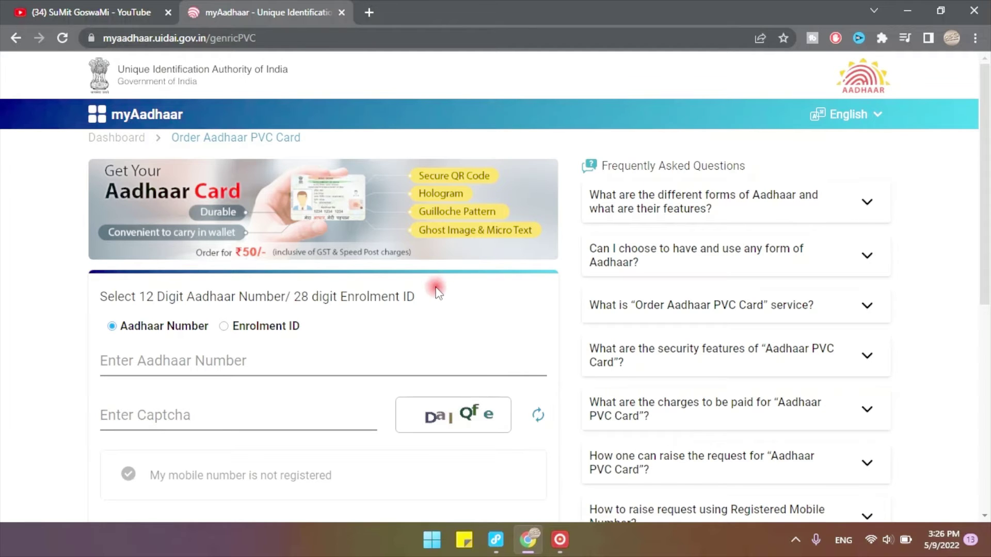
scroll(332, 279, down, 1)
click(230, 288)
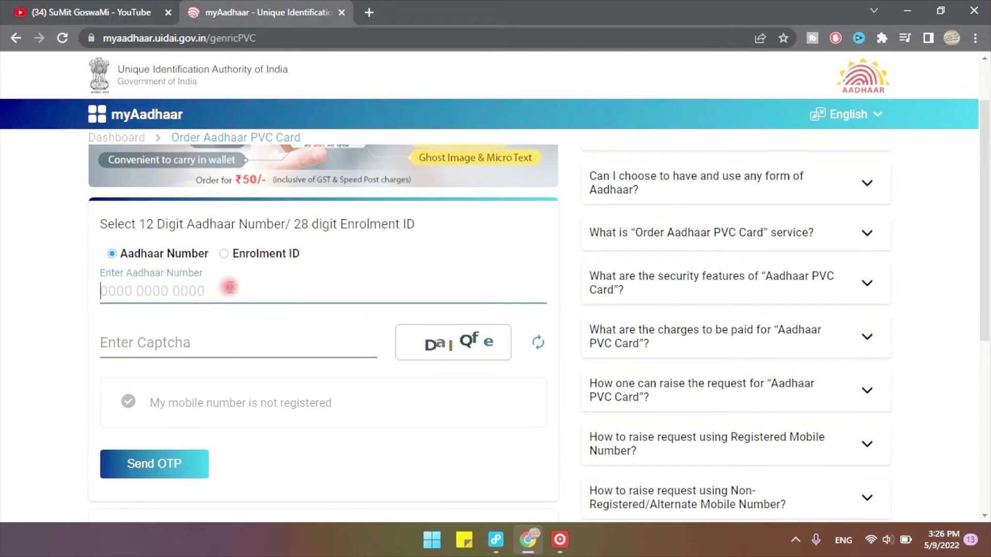
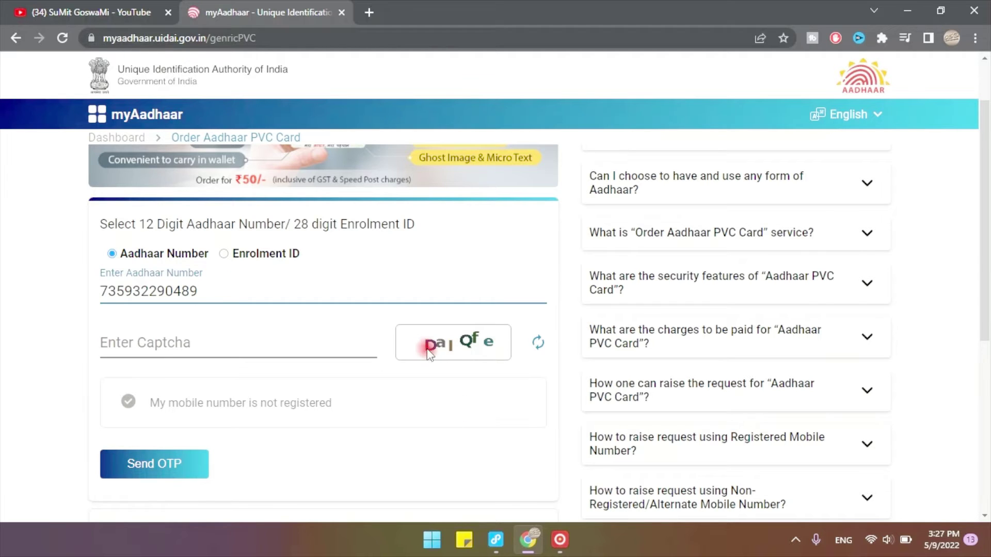
click(254, 352)
text(DalQfe)
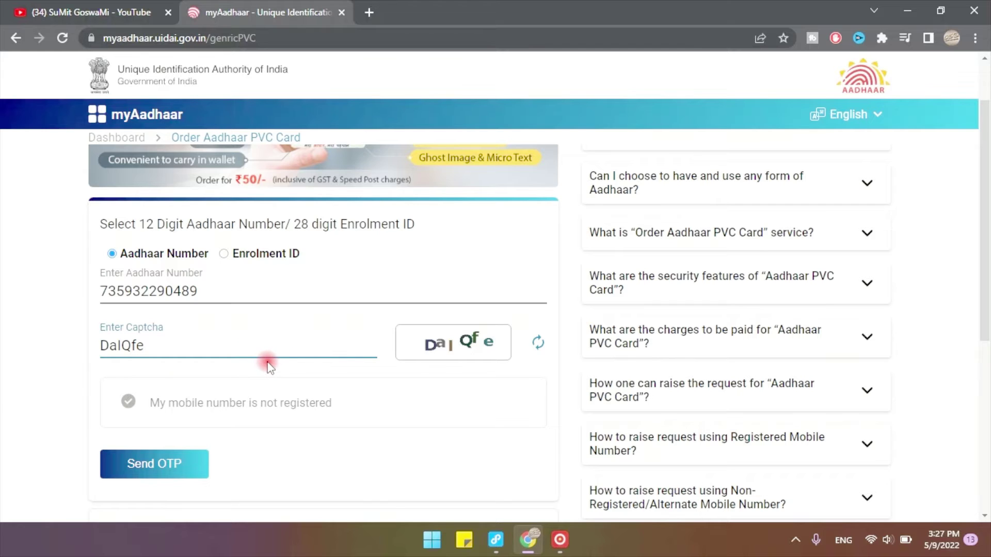
Mark the mobile number as not registered, enter an alternate mobile number, and send an OTP
click(130, 402)
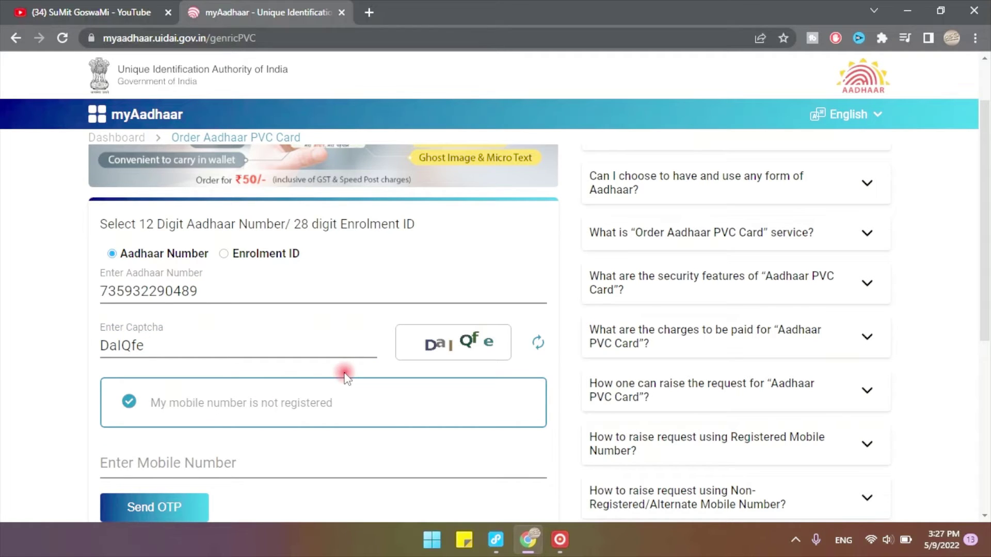
scroll(320, 425, down, 1)
click(280, 399)
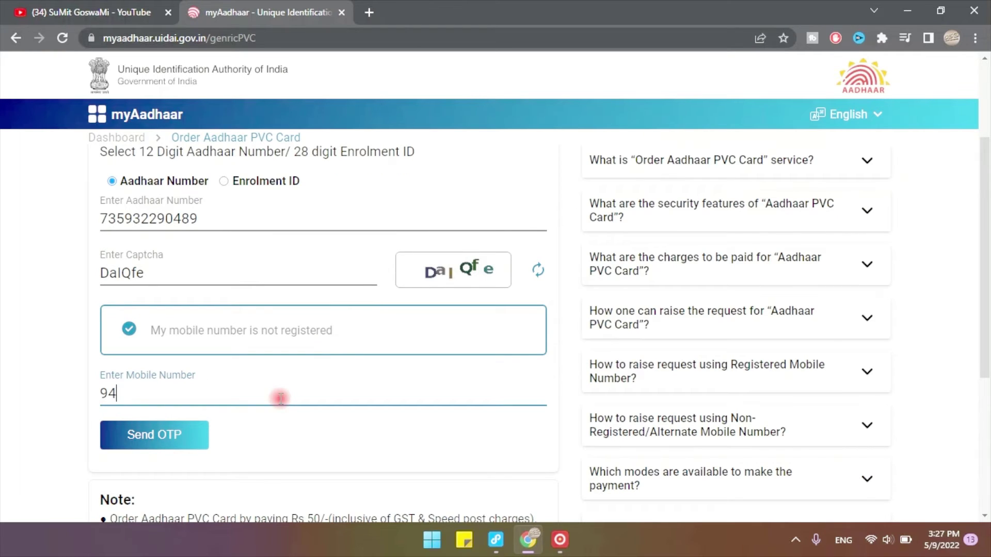
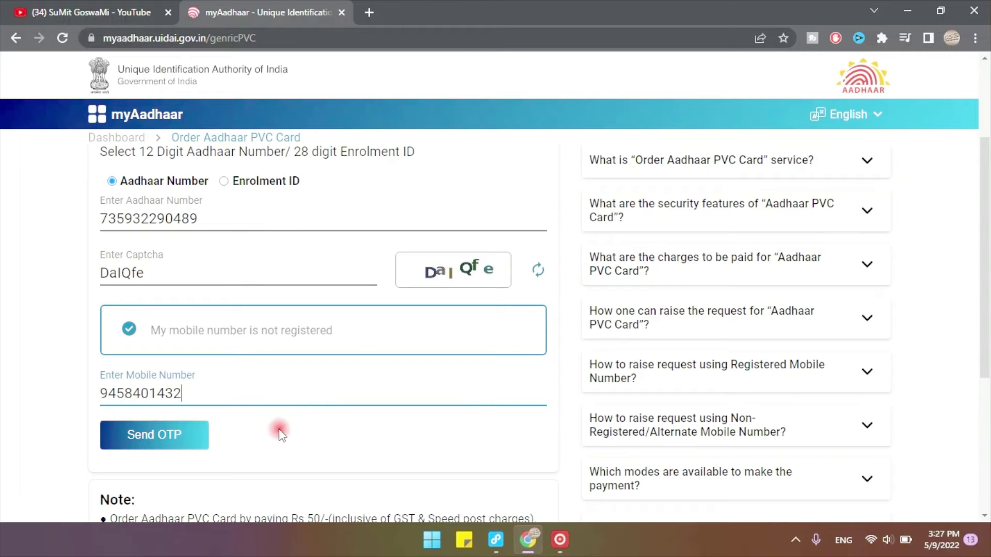
click(179, 437)
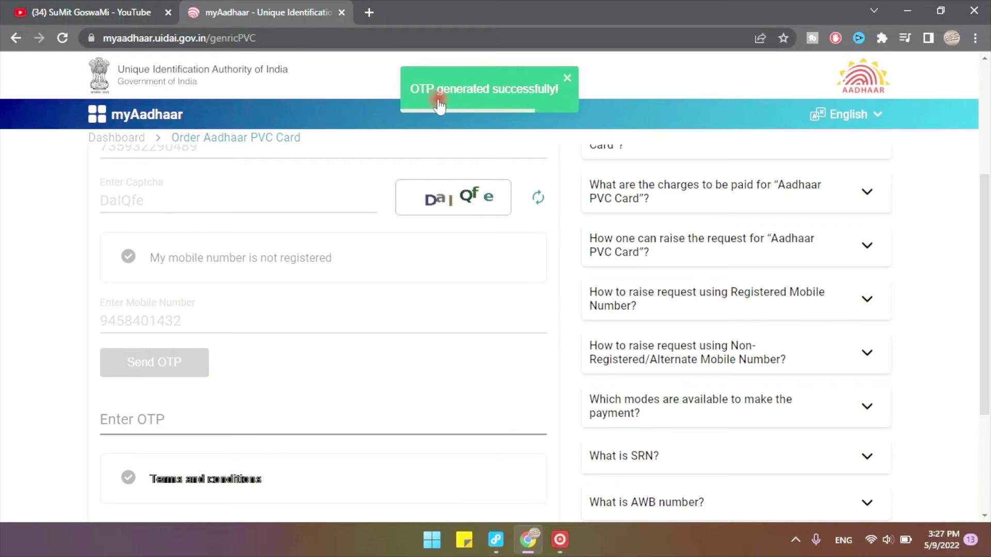
Enter the six-digit OTP received on the alternate mobile number
scroll(157, 331, down, 1)
click(149, 345)
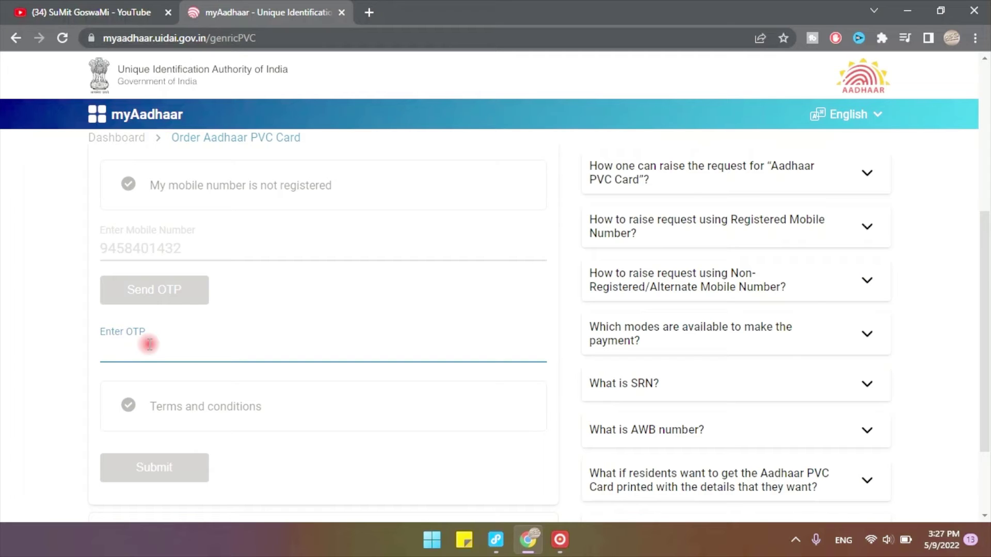
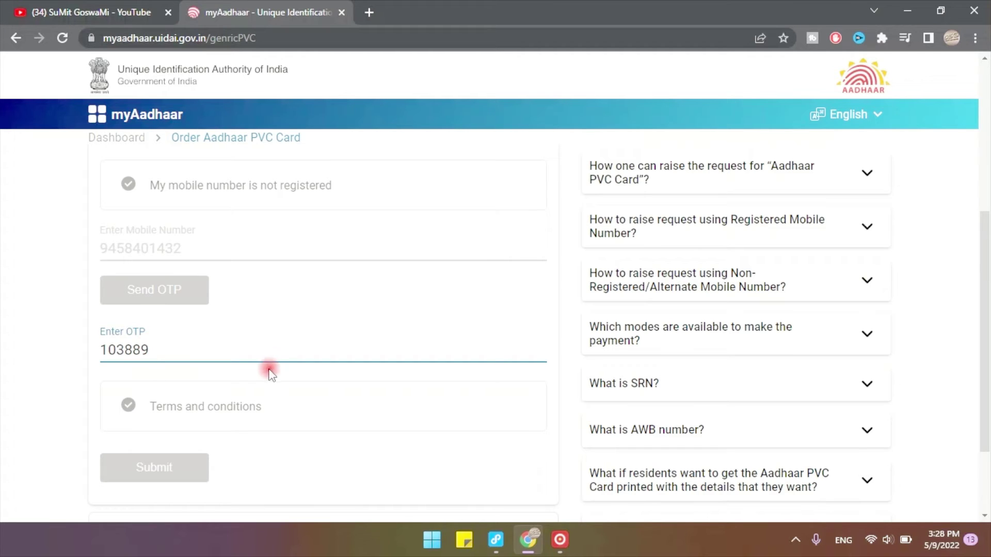
Accept the terms and conditions after reviewing the SPEED POST delivery note
click(129, 405)
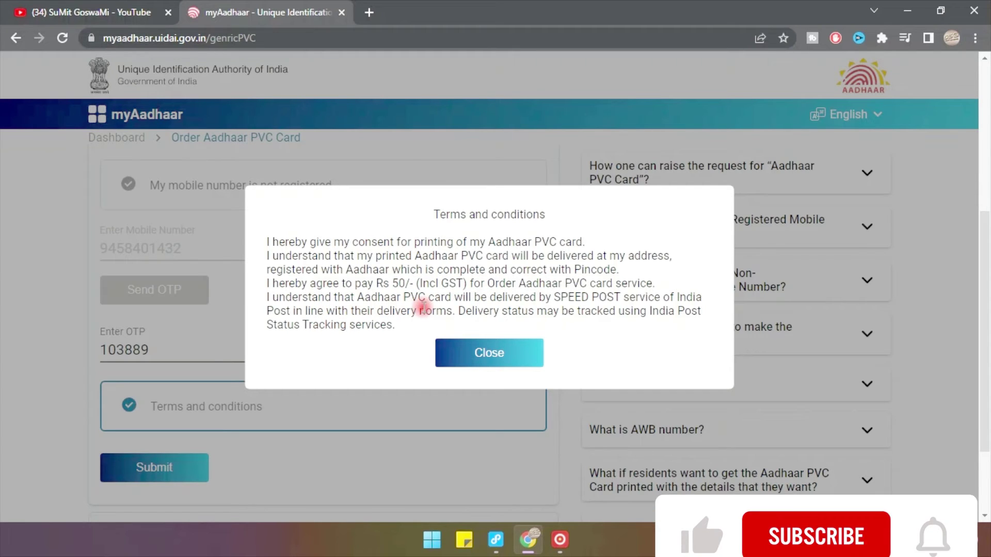
drag(553, 298, 655, 298)
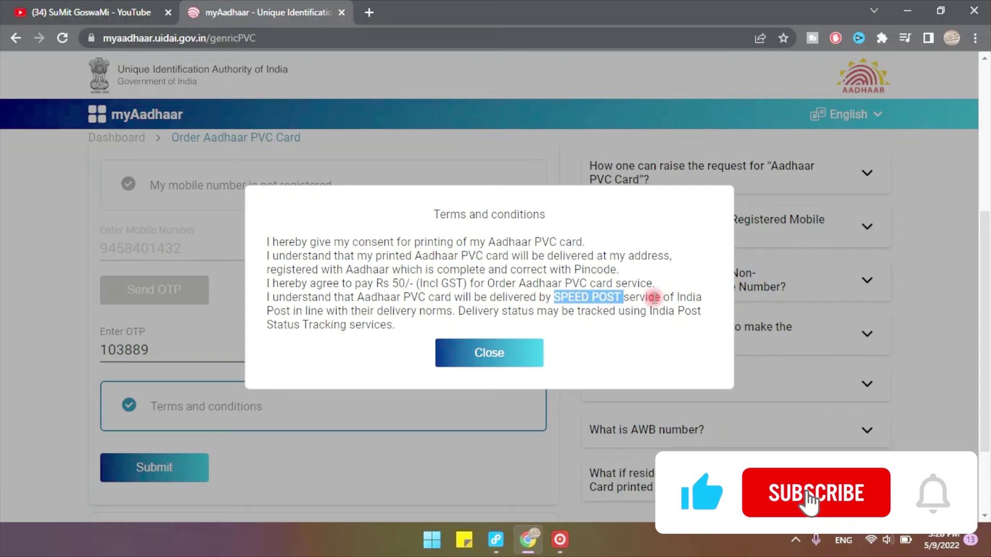
click(481, 353)
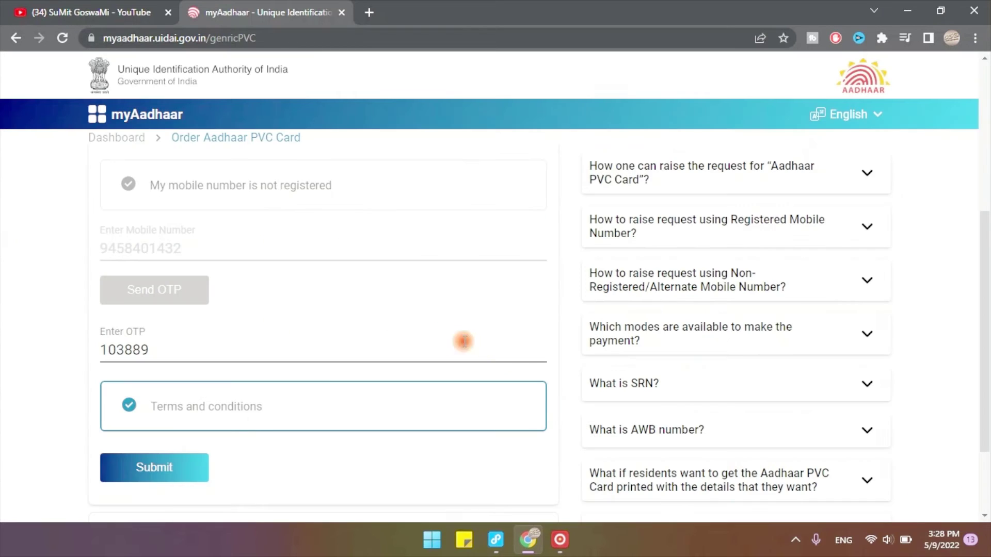
Submit the order, acknowledge the privacy notice and refund terms, and proceed to pay ₹50
click(191, 470)
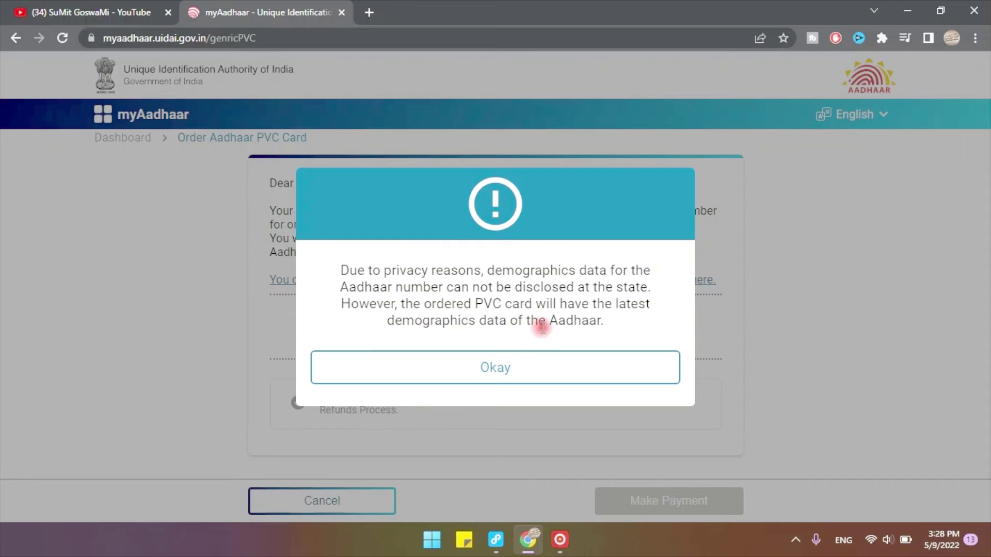
click(485, 368)
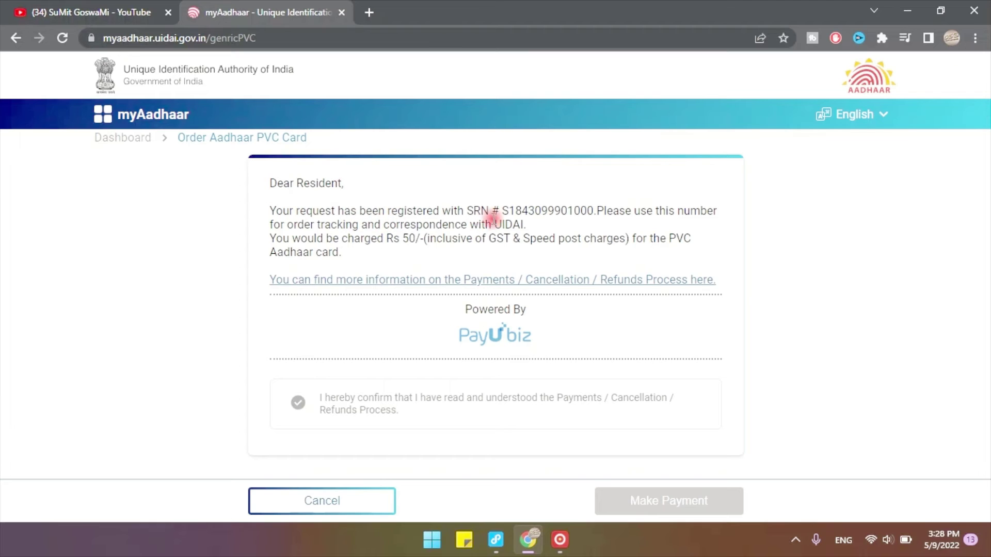
drag(497, 211, 593, 210)
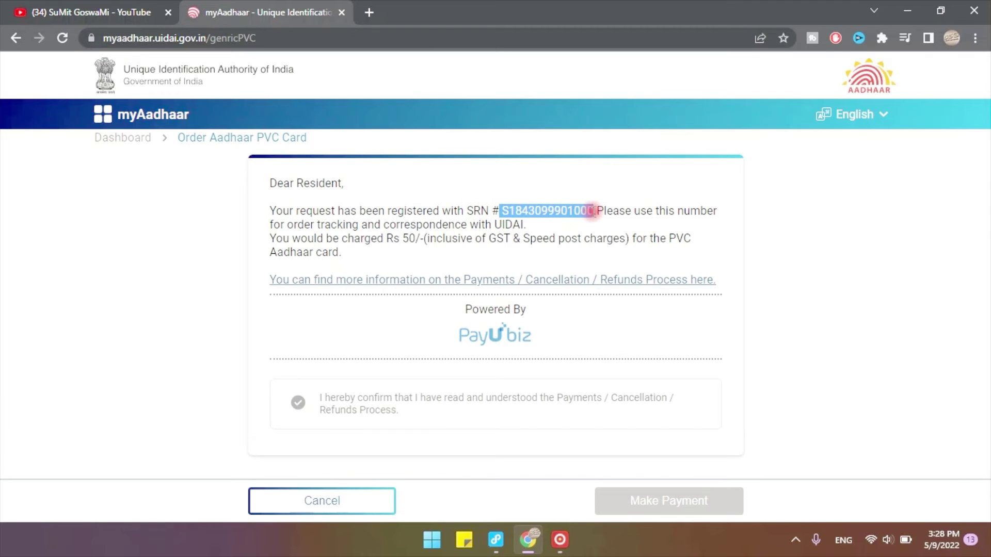
click(401, 242)
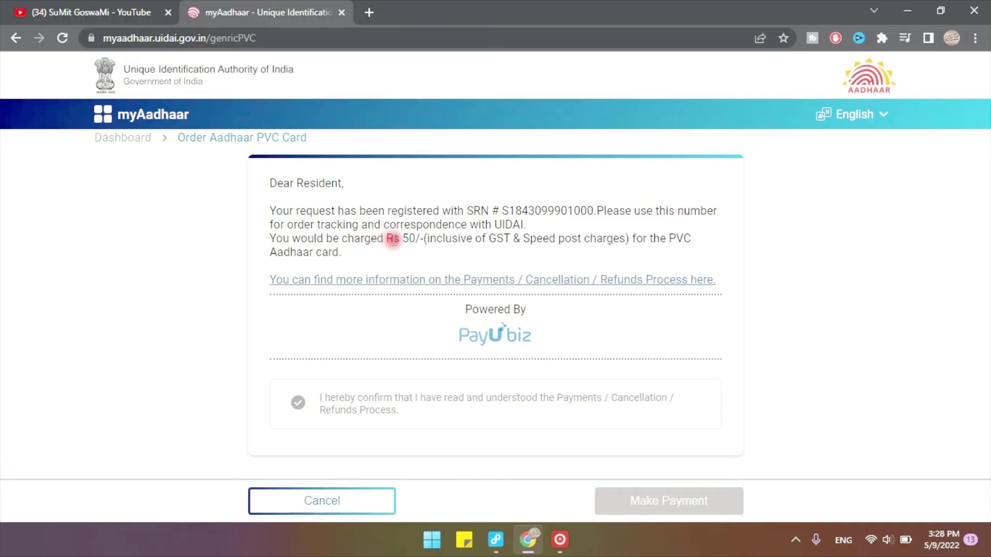
click(297, 402)
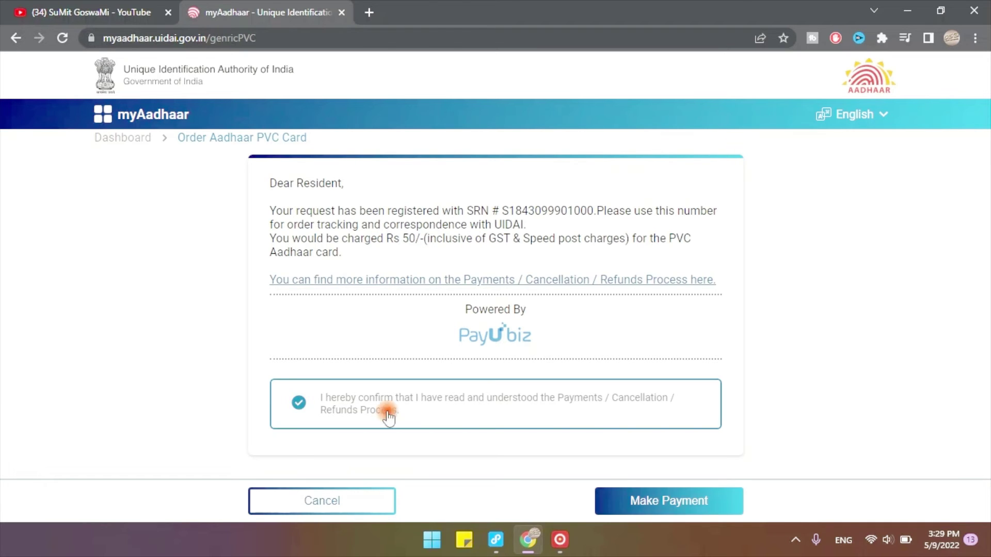
click(654, 504)
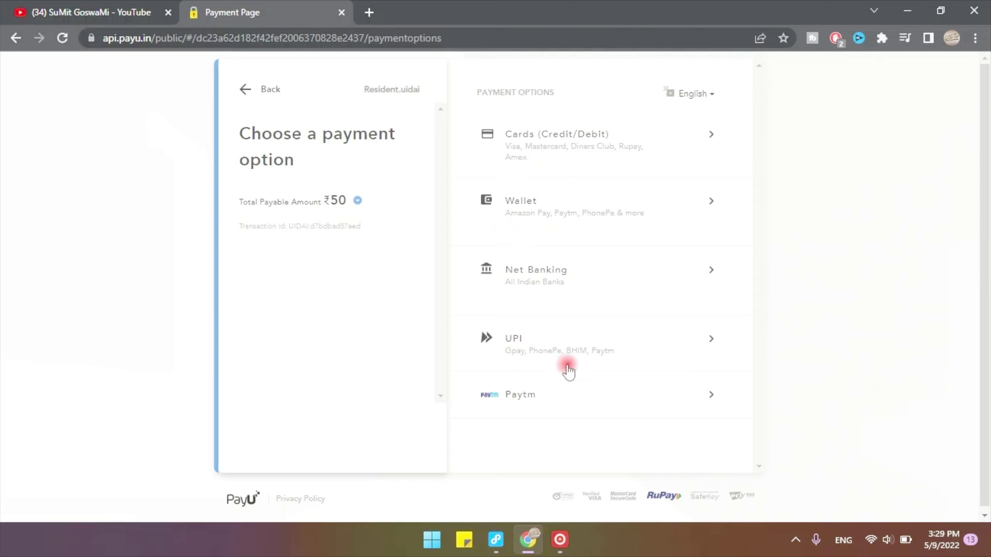
Choose Paytm from PayU's payment options, after briefly checking UPI, and proceed
click(557, 395)
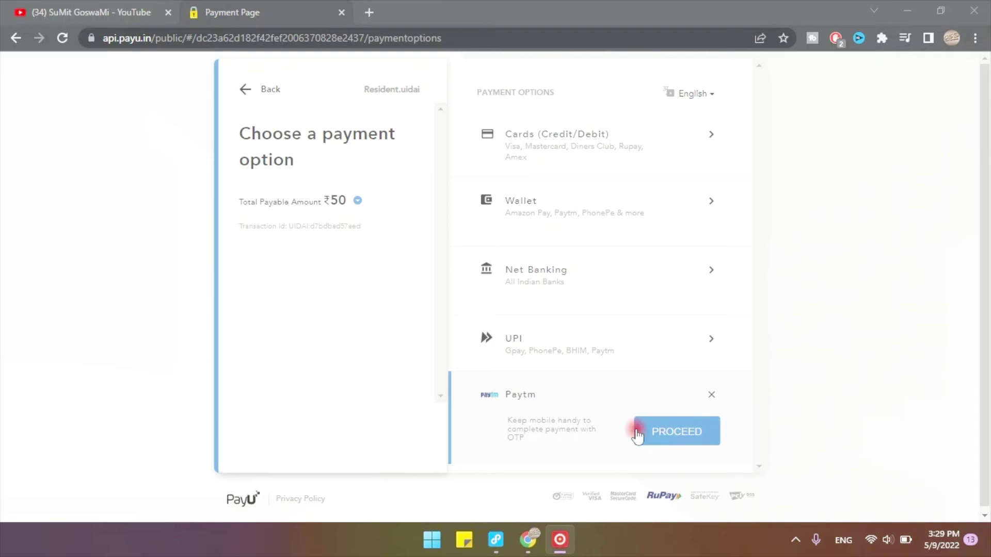
click(535, 338)
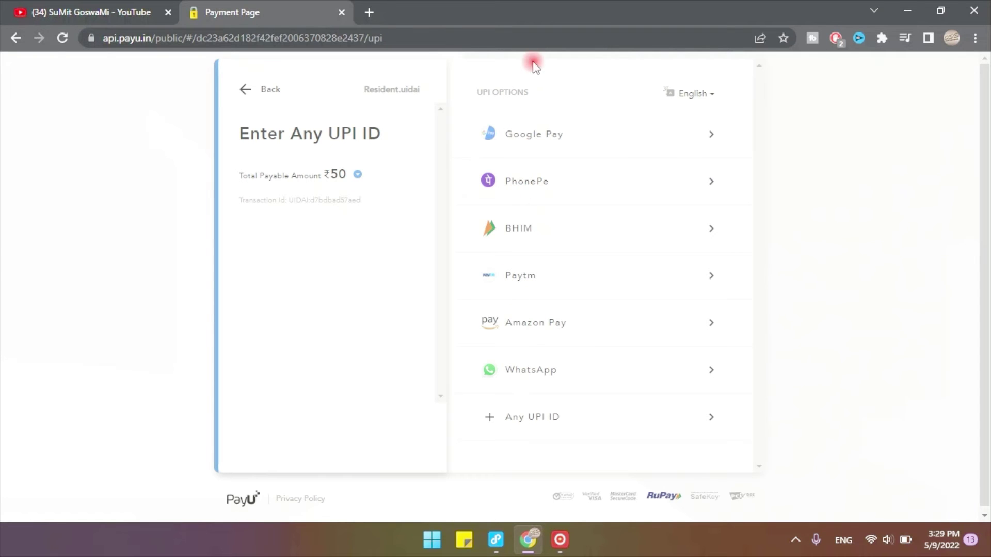
click(264, 91)
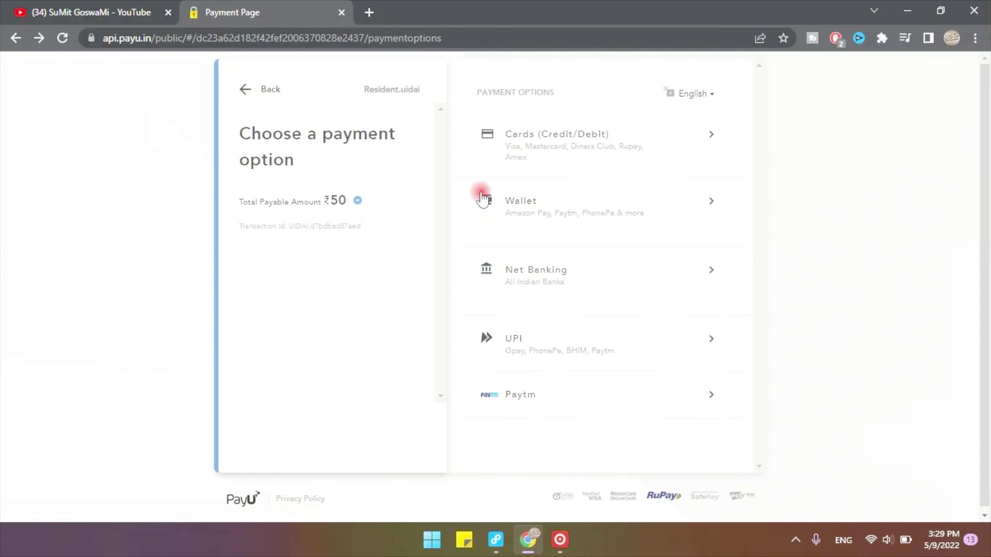
click(565, 398)
click(666, 433)
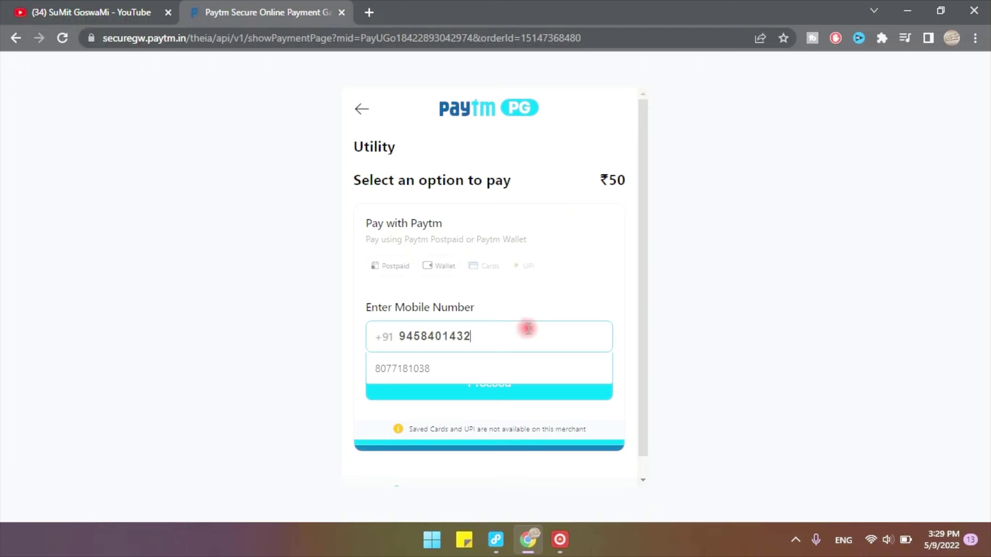
Sign in to Paytm with the mobile number and its OTP, revealing the SBI debit card option
drag(472, 336, 395, 336)
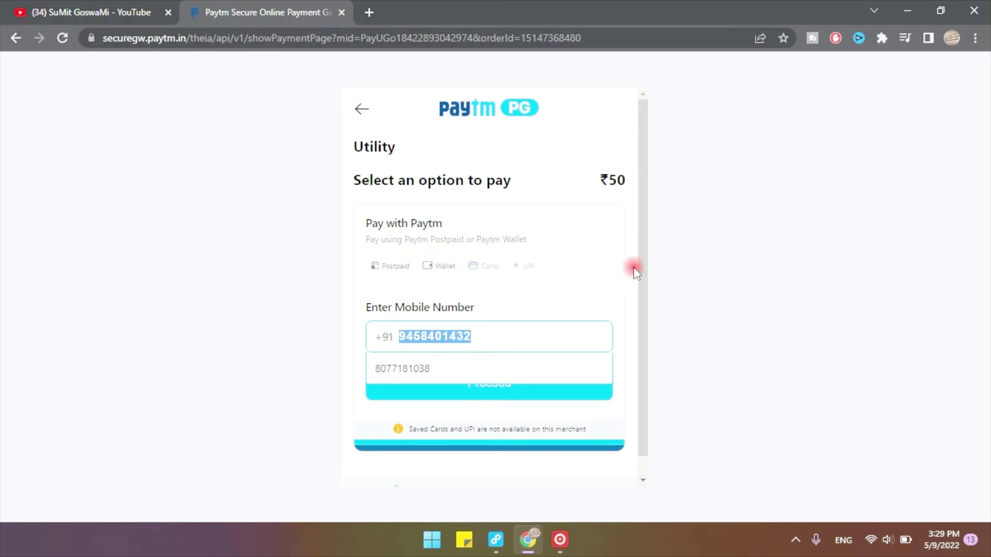
key(BackSpace)
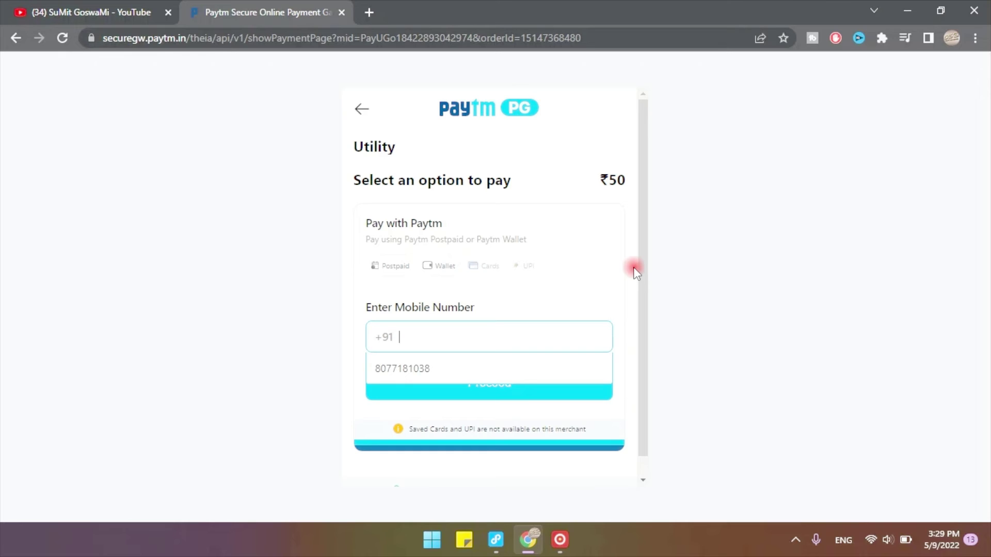
click(492, 393)
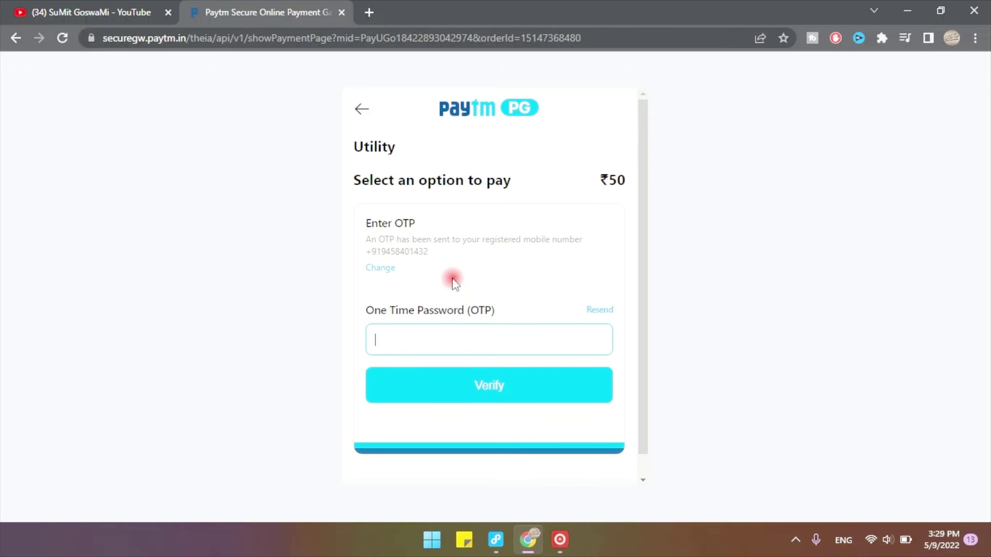
click(485, 383)
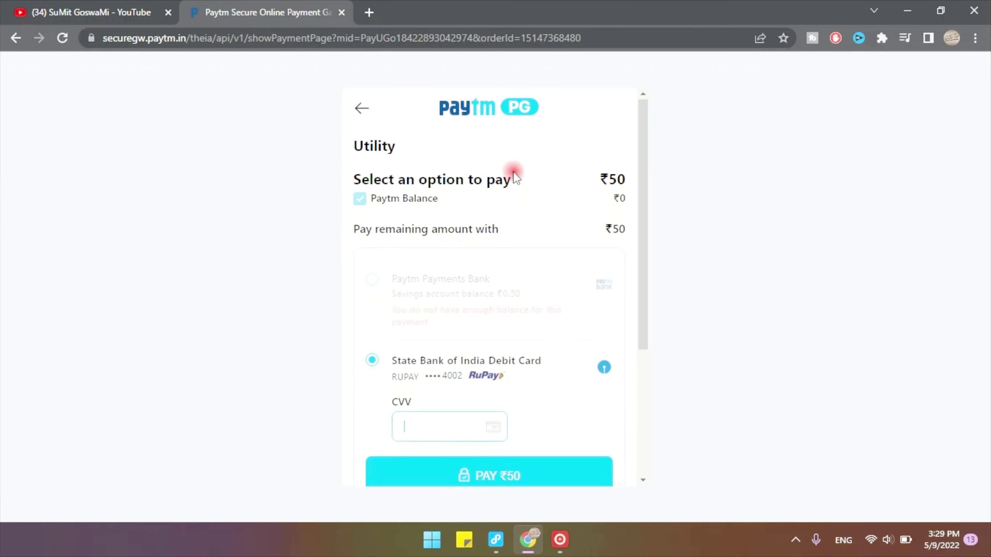
scroll(469, 376, down, 3)
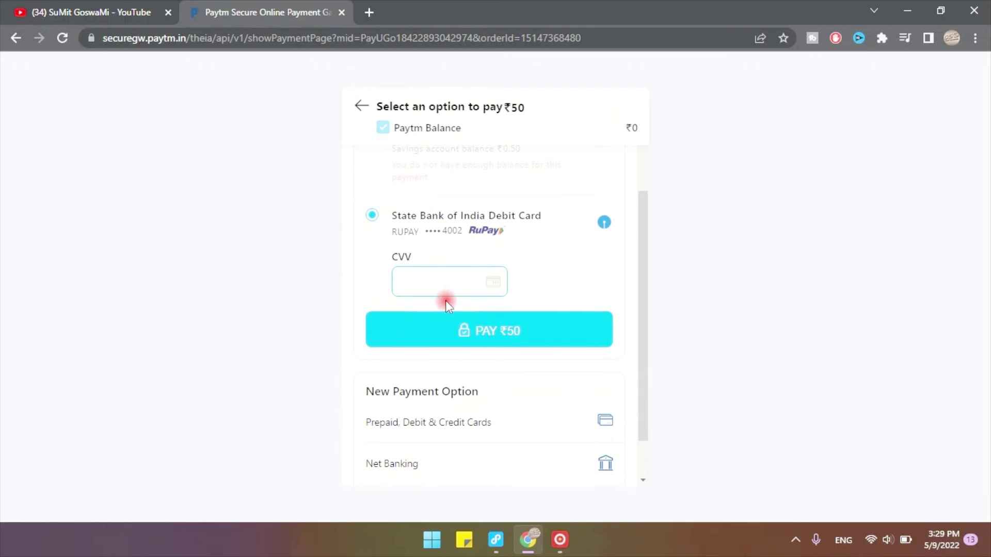
scroll(420, 298, up, 2)
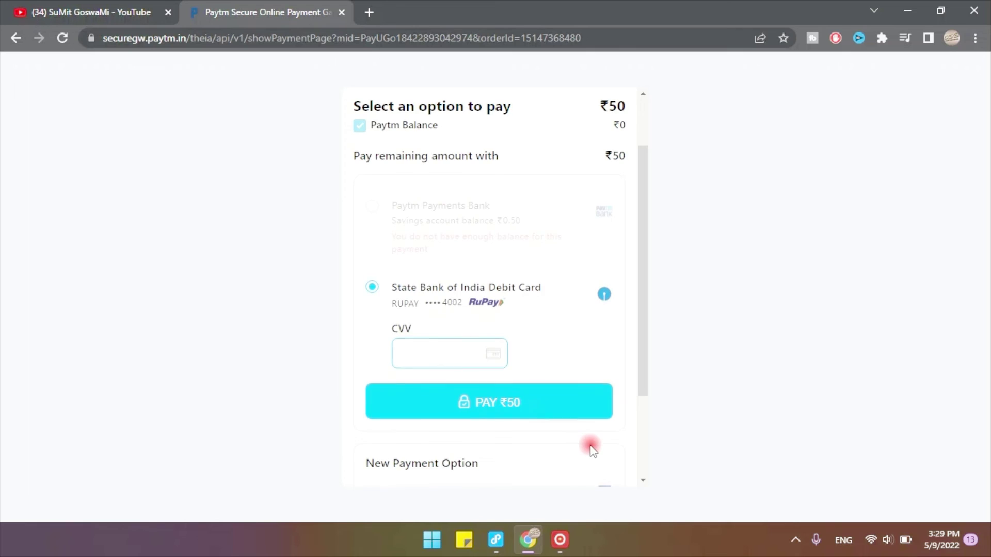
scroll(588, 447, down, 3)
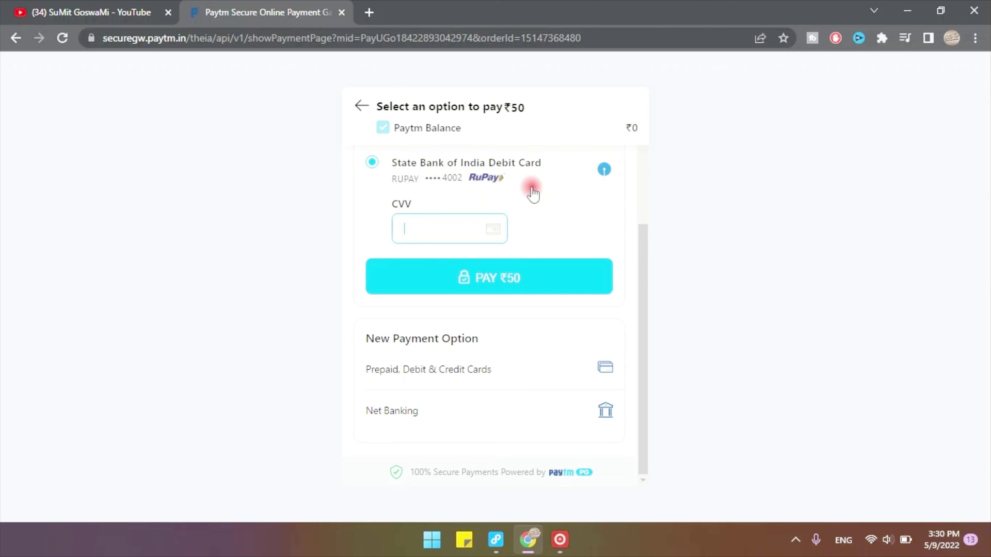
Cancel the Paytm payment, confirm with Yes, and select the returned page's URL
click(361, 105)
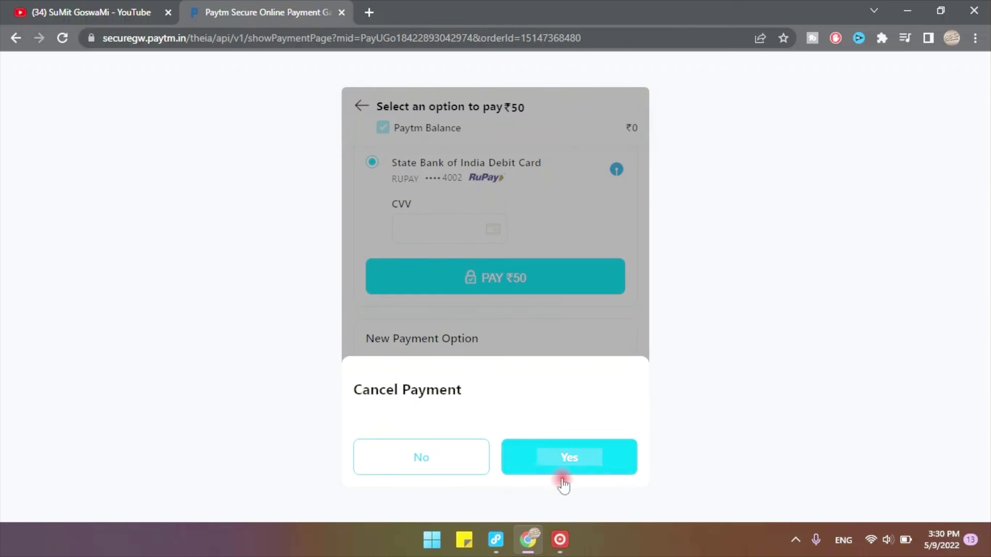
click(552, 459)
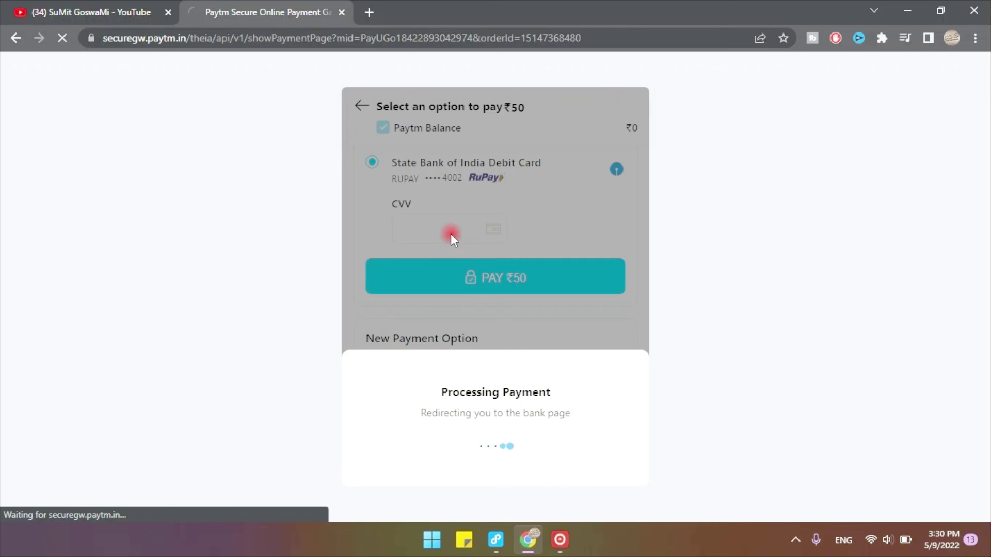
click(316, 35)
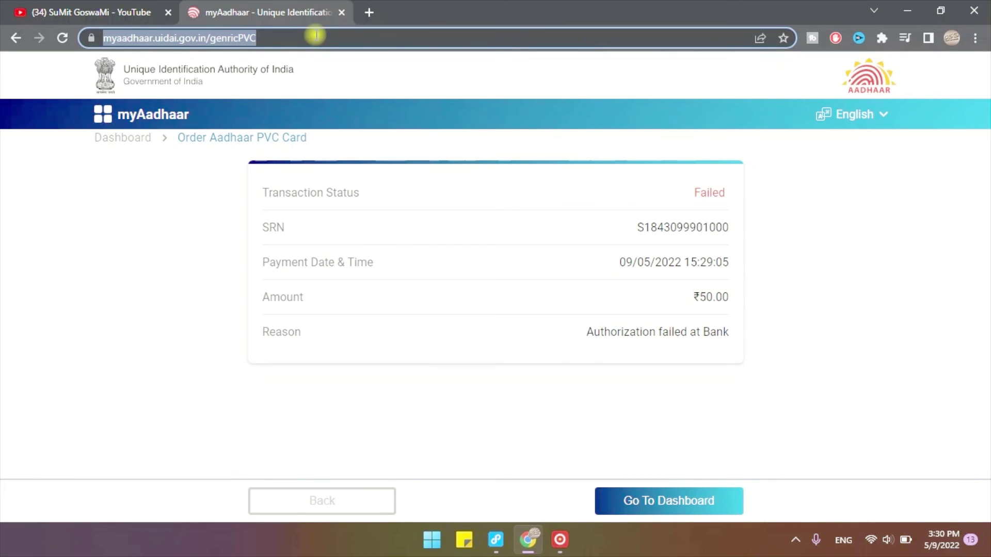